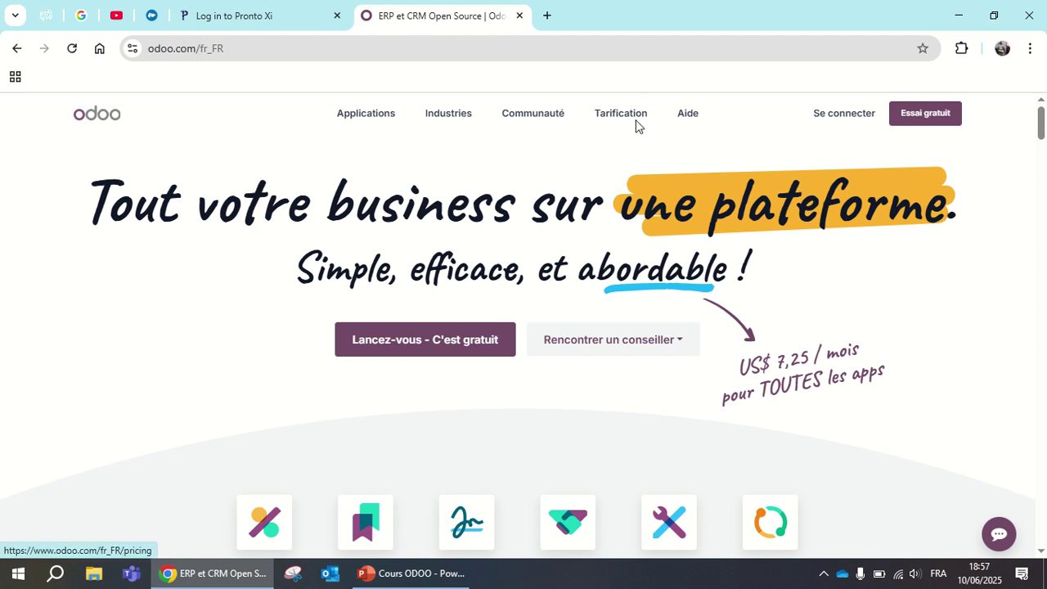
- Look over the applications offered on the Odoo home page and open the Comptabilité page
scroll(591, 415, down, 3)
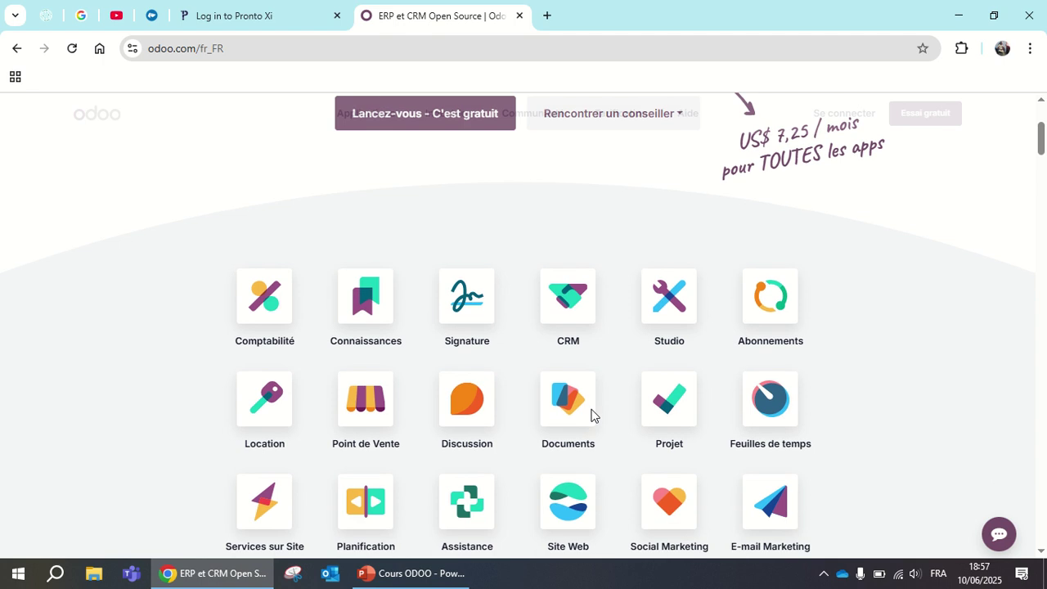
scroll(591, 415, down, 3)
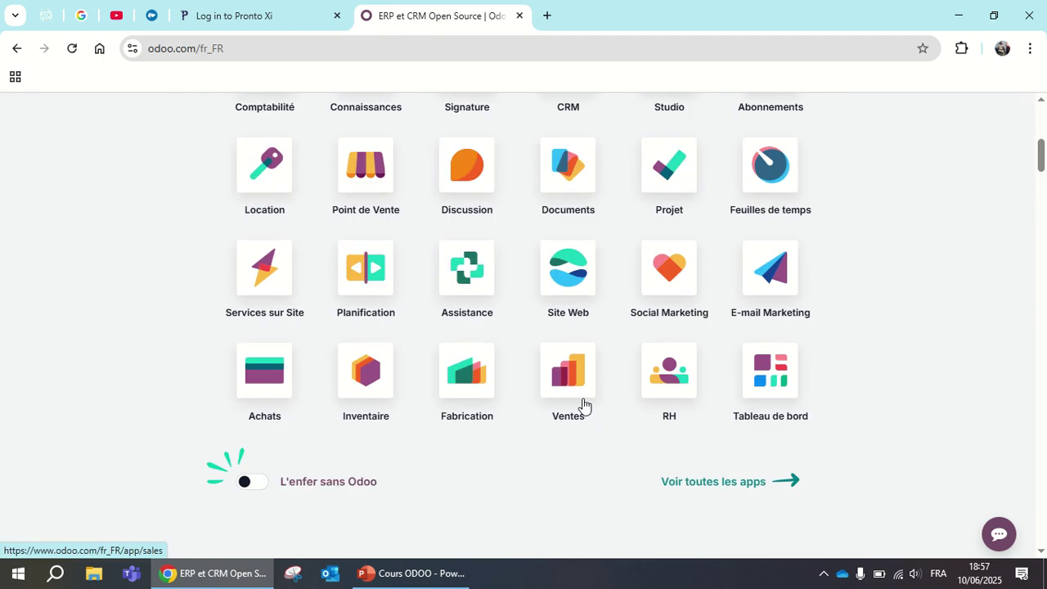
scroll(583, 409, down, 4)
scroll(586, 429, up, 5)
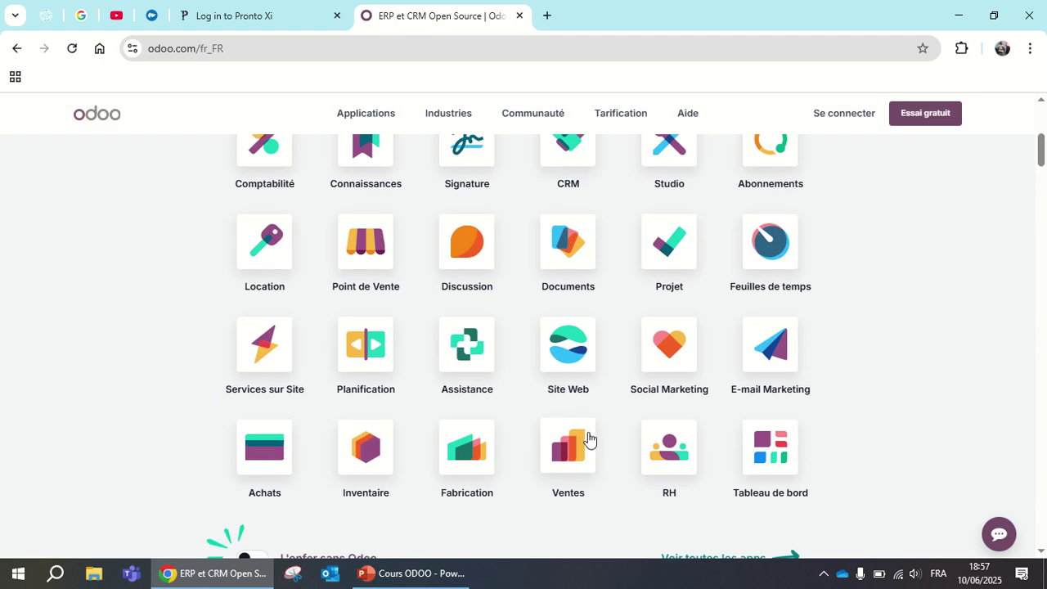
scroll(588, 440, up, 3)
scroll(588, 440, down, 1)
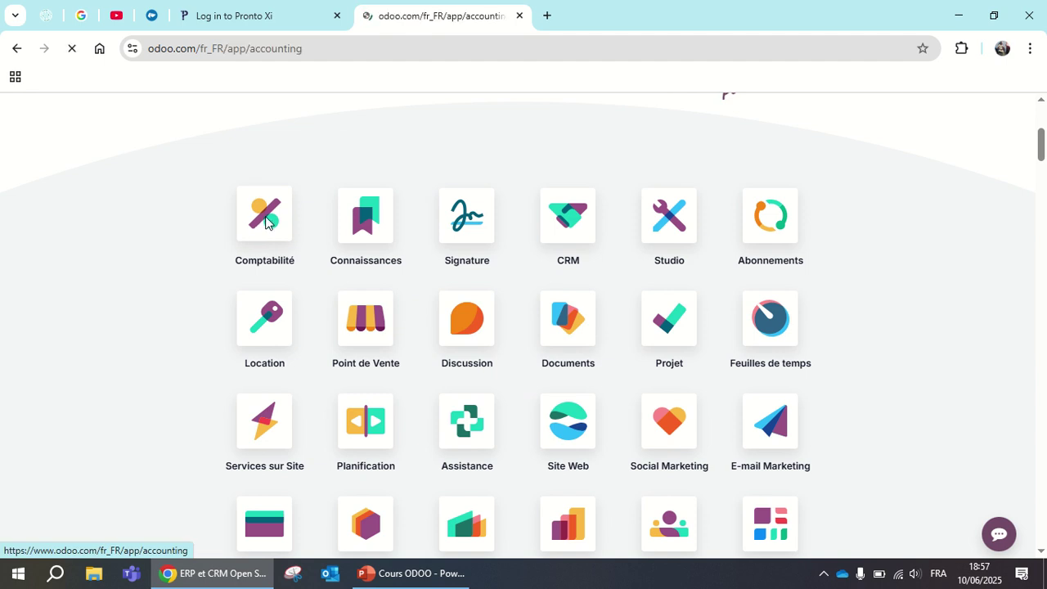
- Examine the Comptabilité product page, including the accounting dashboard preview and the vendor bill examples
scroll(462, 355, down, 6)
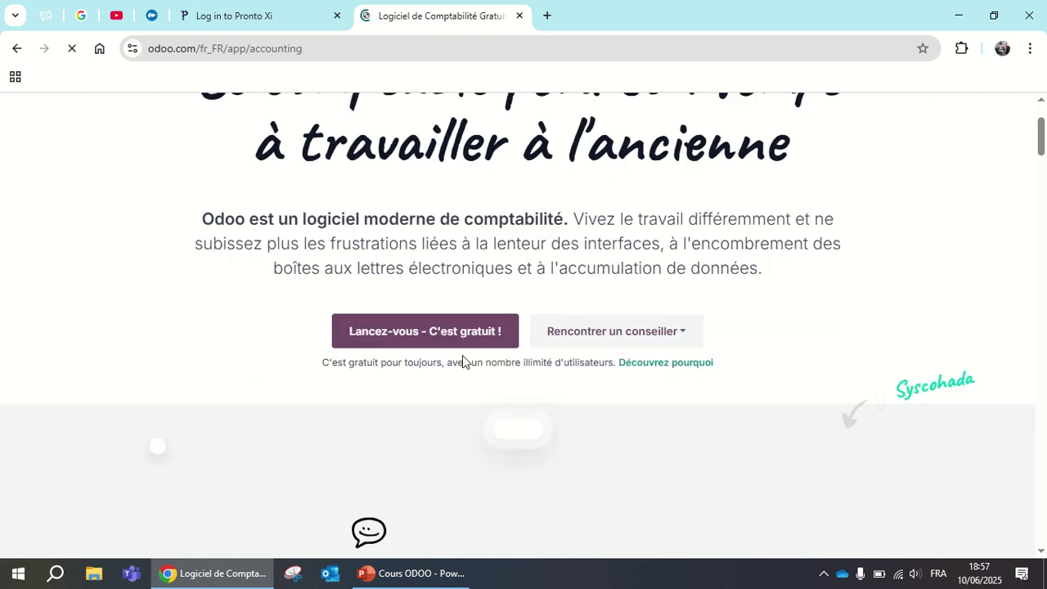
scroll(463, 361, down, 1)
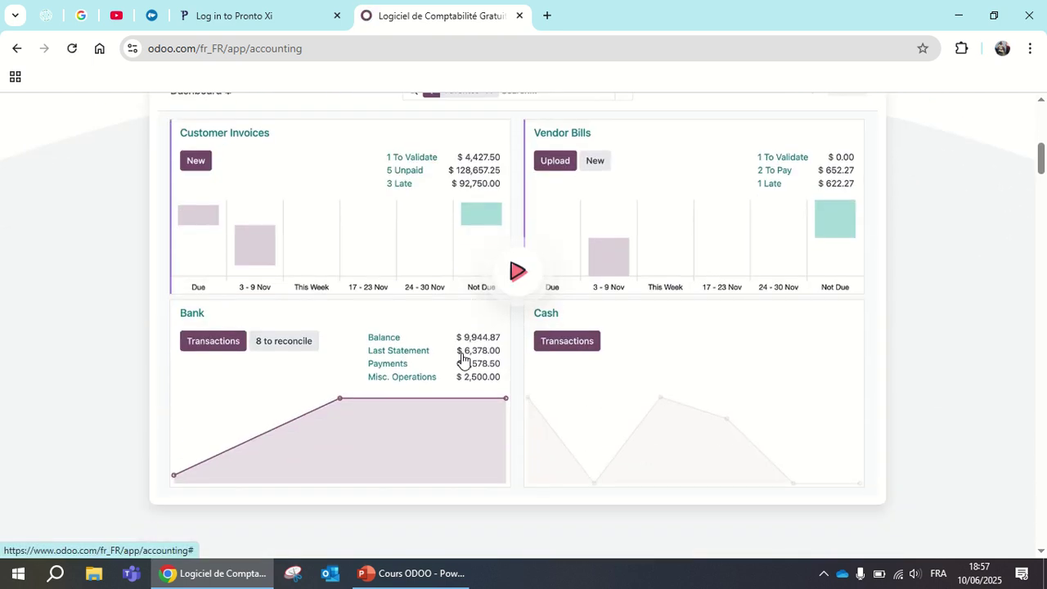
scroll(440, 359, up, 1)
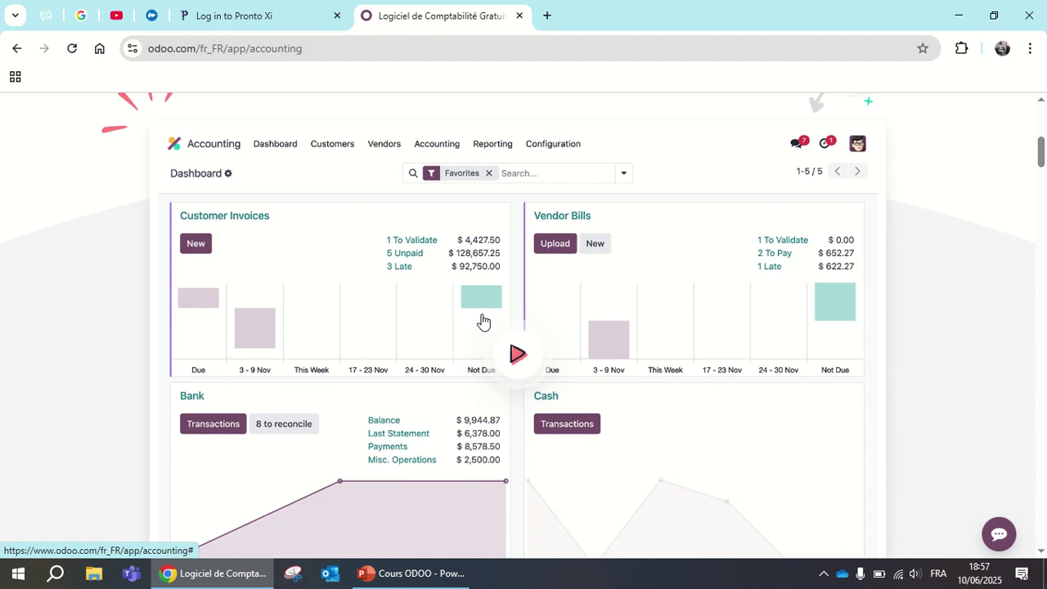
scroll(477, 327, down, 6)
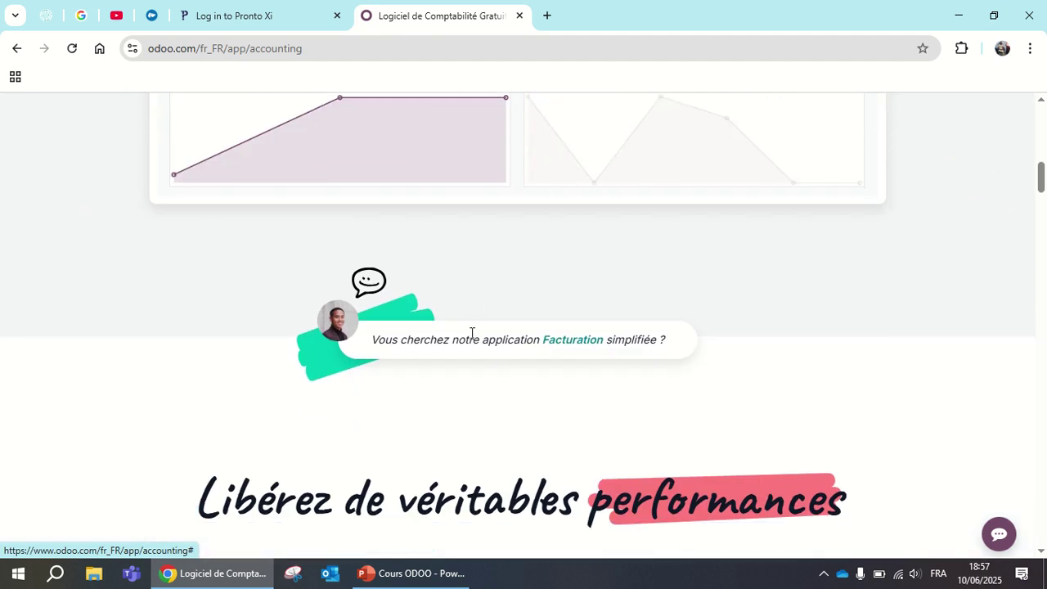
scroll(473, 340, down, 8)
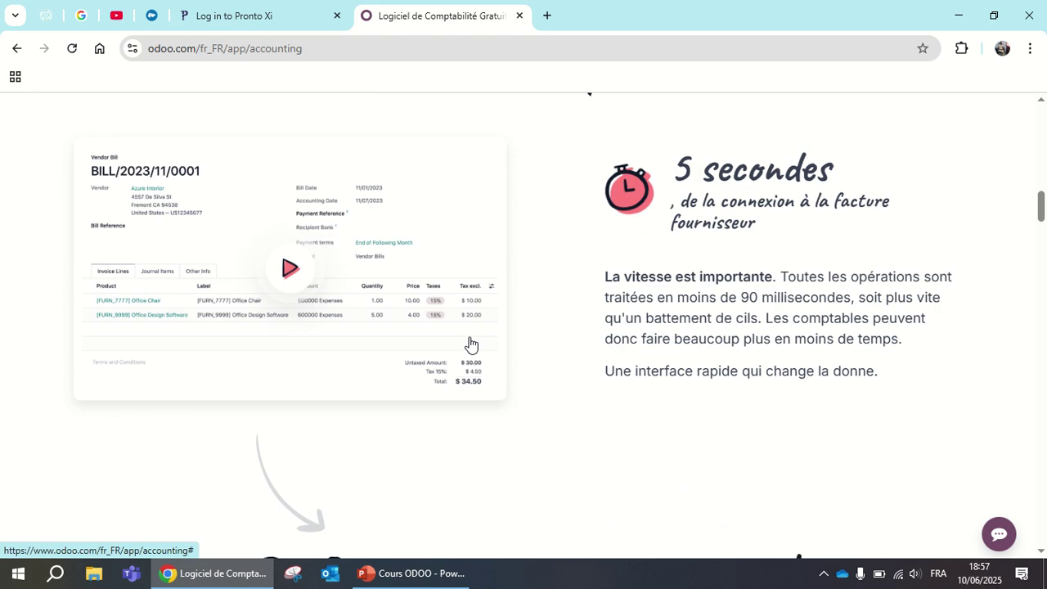
scroll(469, 339, down, 6)
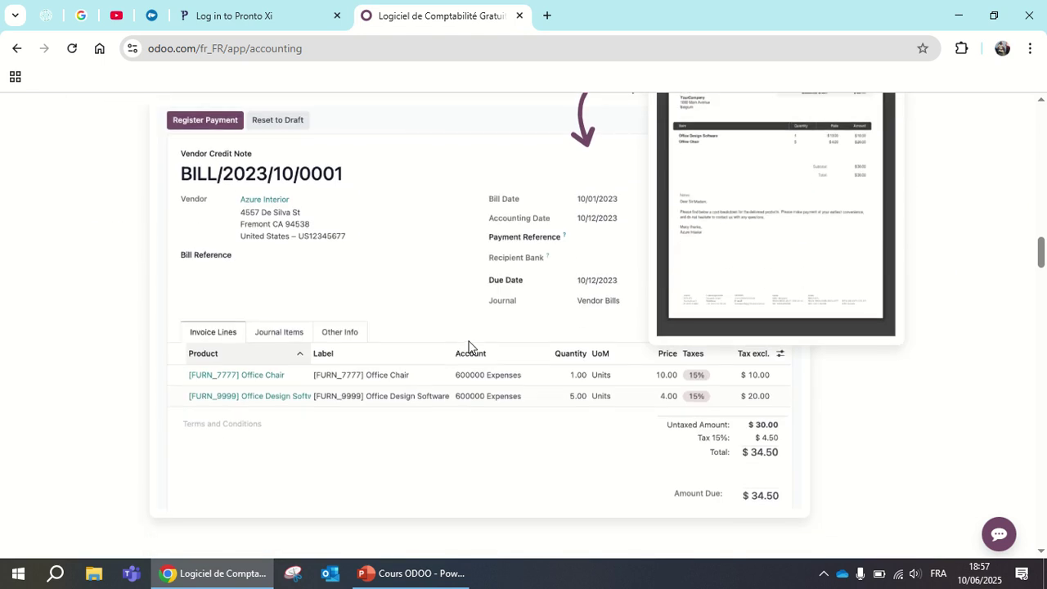
scroll(469, 340, up, 6)
scroll(470, 339, up, 12)
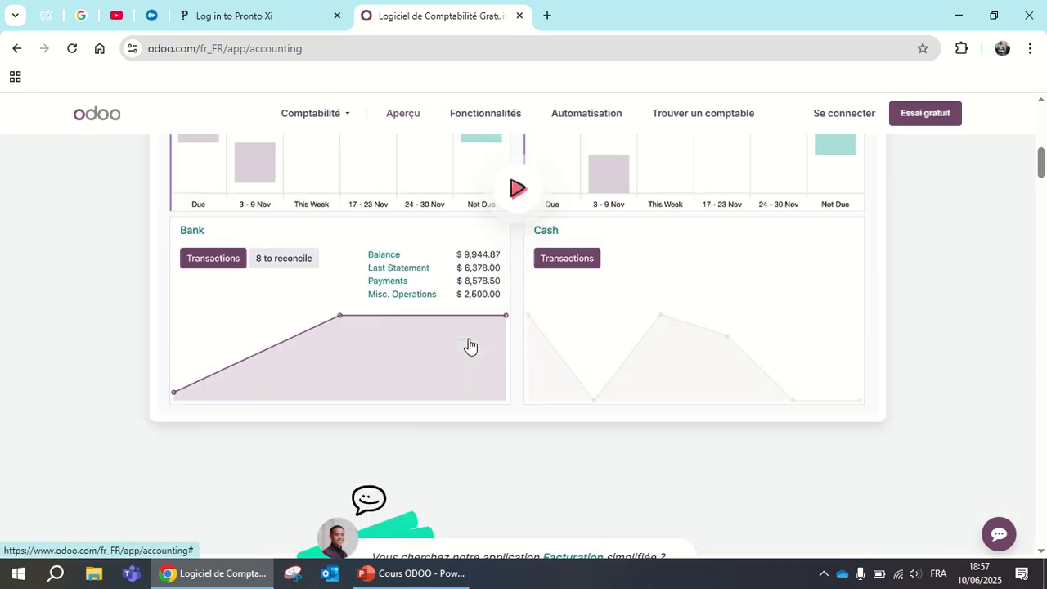
scroll(470, 343, up, 4)
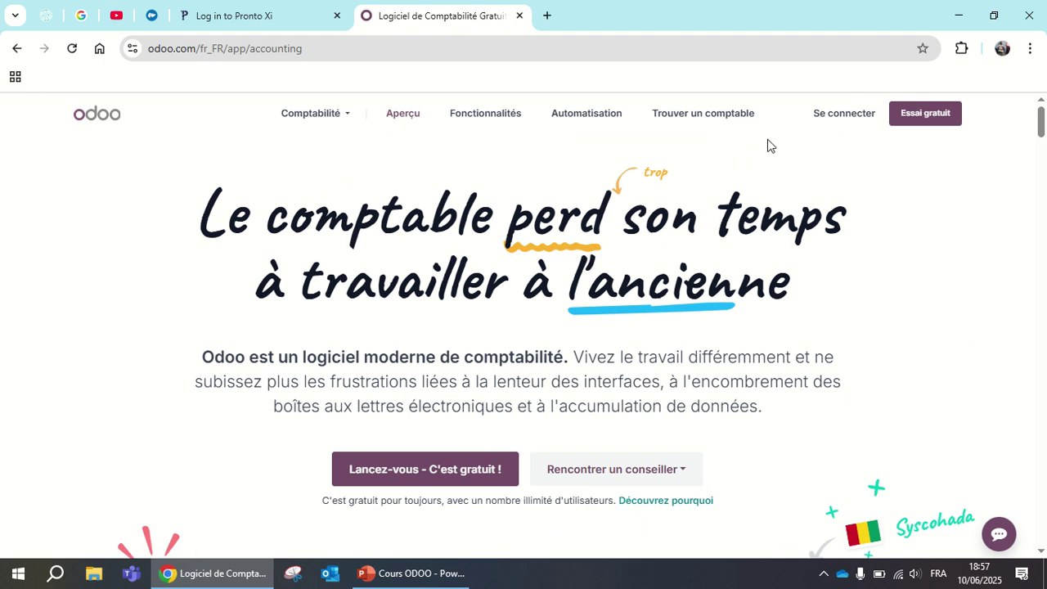
scroll(399, 442, down, 3)
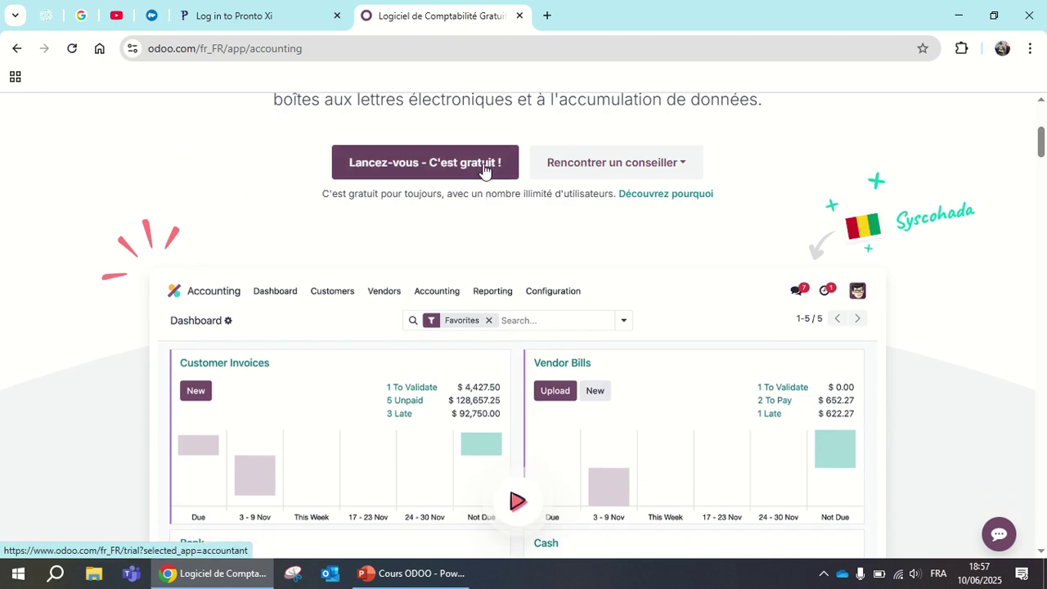
- Return to the home page's application grid to review the apps and open the free trial form for Comptabilité
click(16, 49)
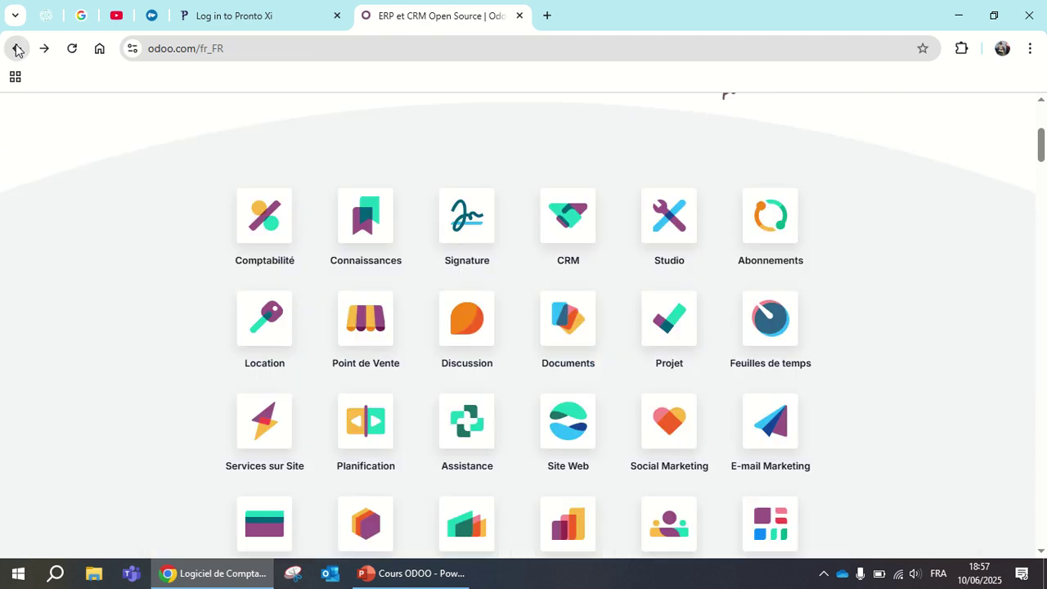
scroll(470, 339, down, 1)
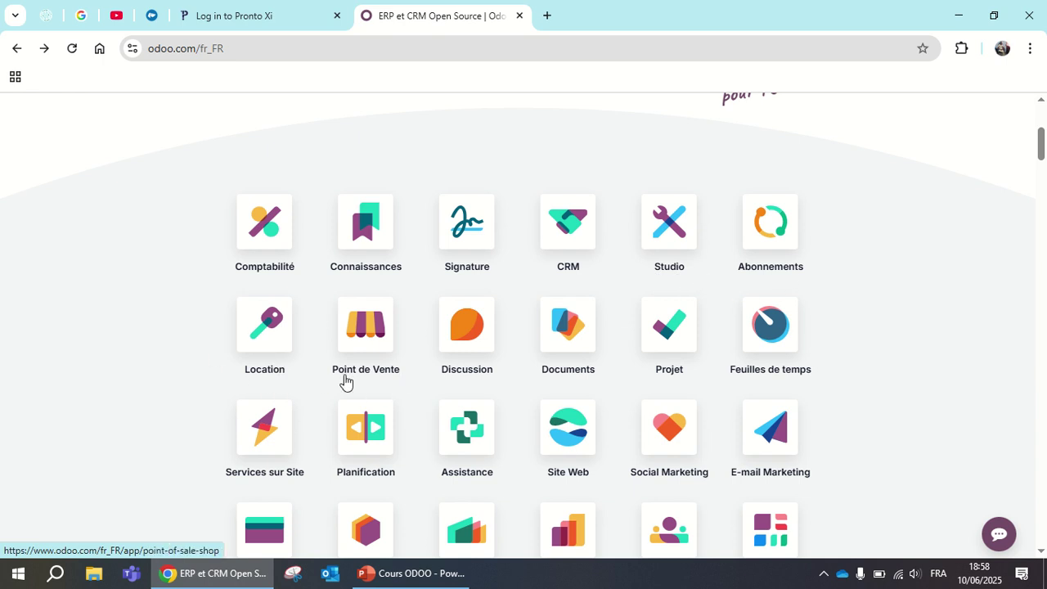
scroll(581, 401, down, 2)
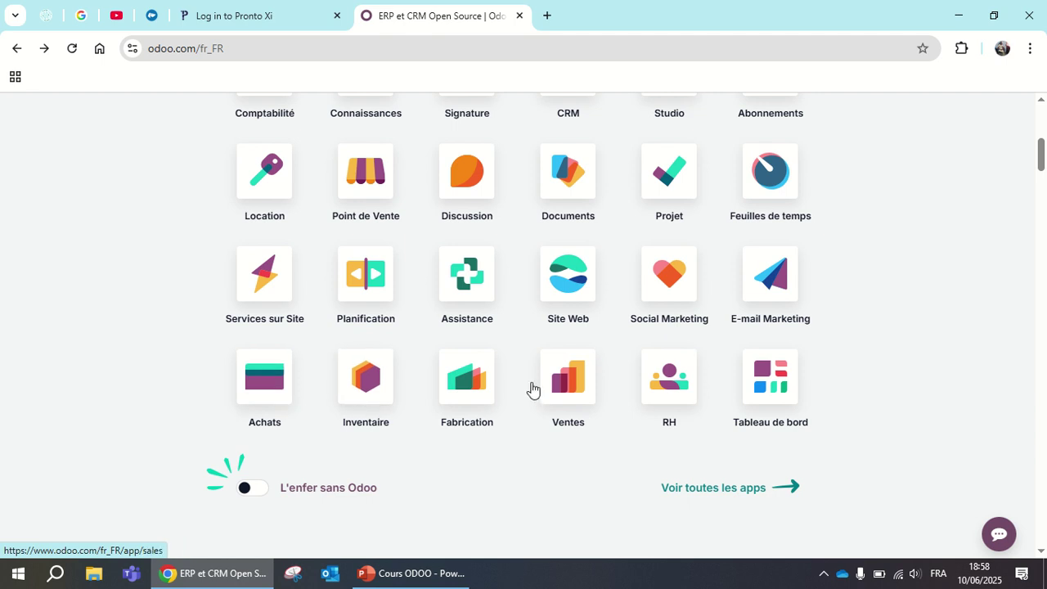
scroll(532, 385, up, 4)
scroll(479, 376, down, 1)
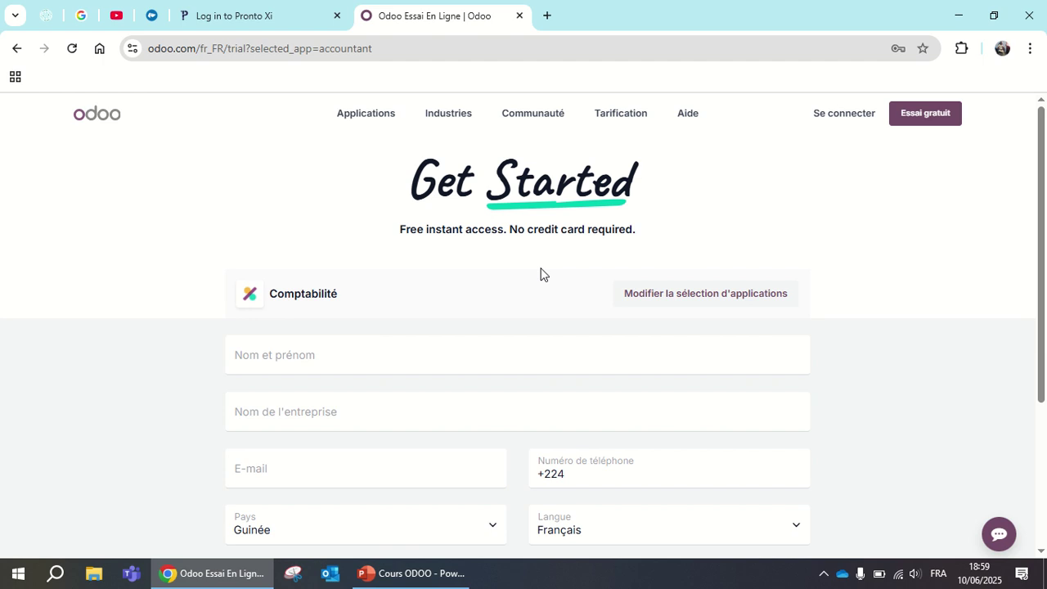
- Fill in the full name and e-mail on the trial form using the first saved contact suggestion
scroll(542, 270, down, 2)
scroll(542, 264, up, 2)
click(234, 369)
click(314, 359)
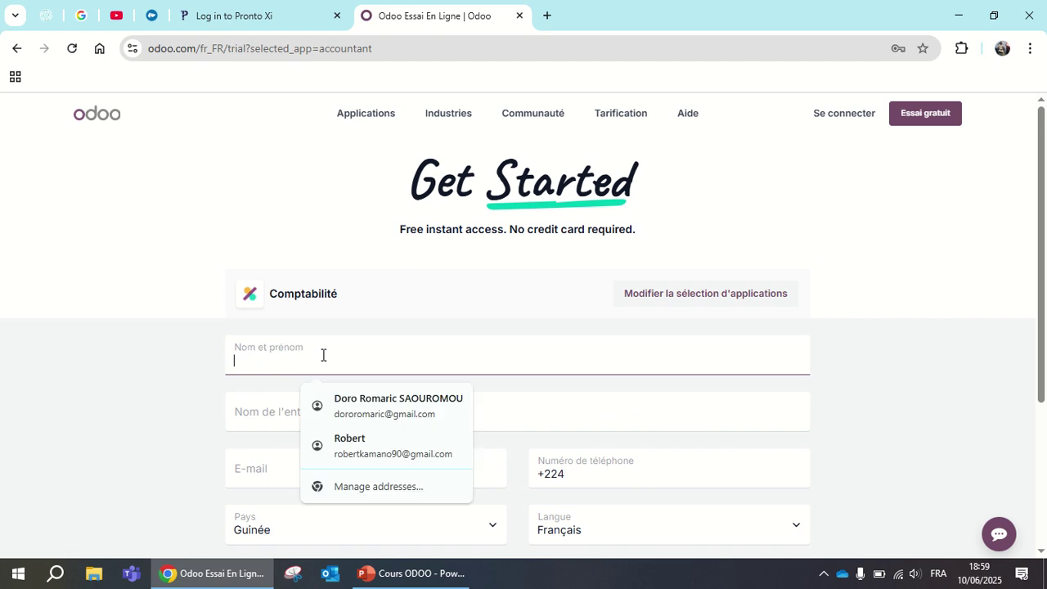
click(388, 409)
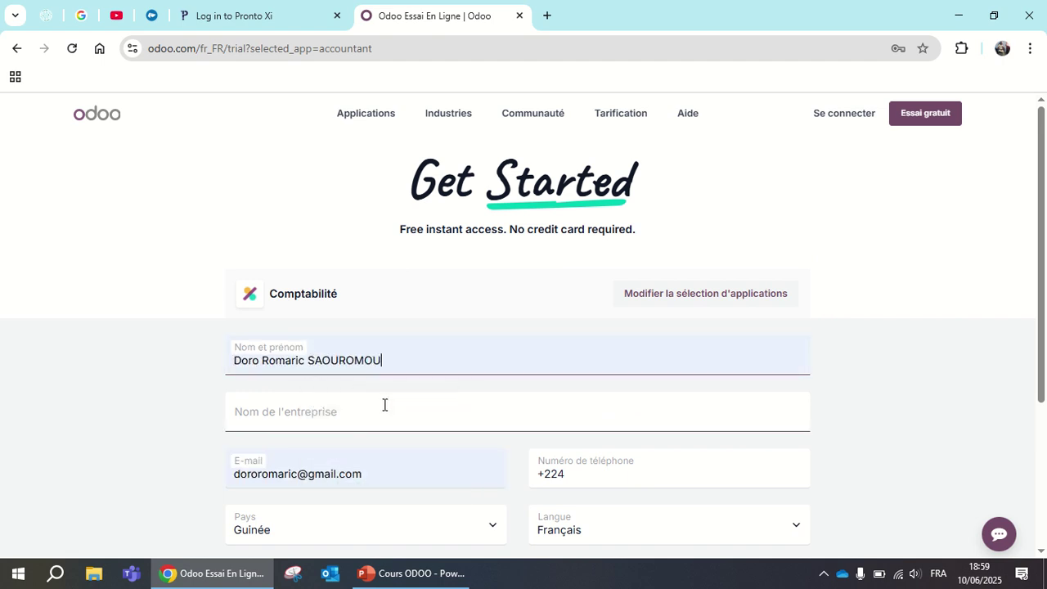
- Enter Fybro Monde as the company name and fill in the phone number with the first saved suggestion
click(338, 417)
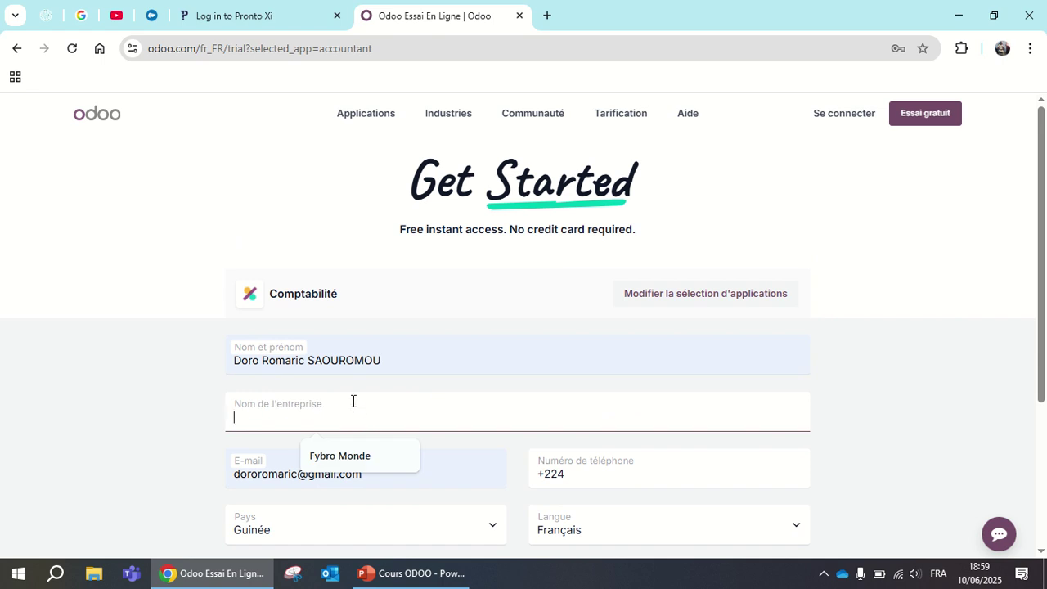
click(356, 458)
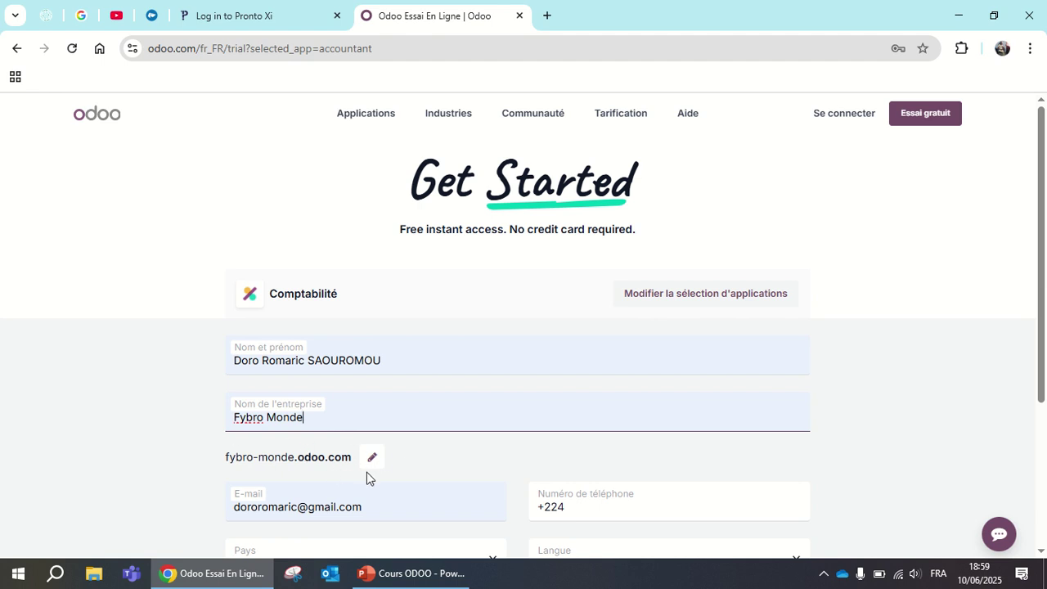
scroll(442, 440, down, 2)
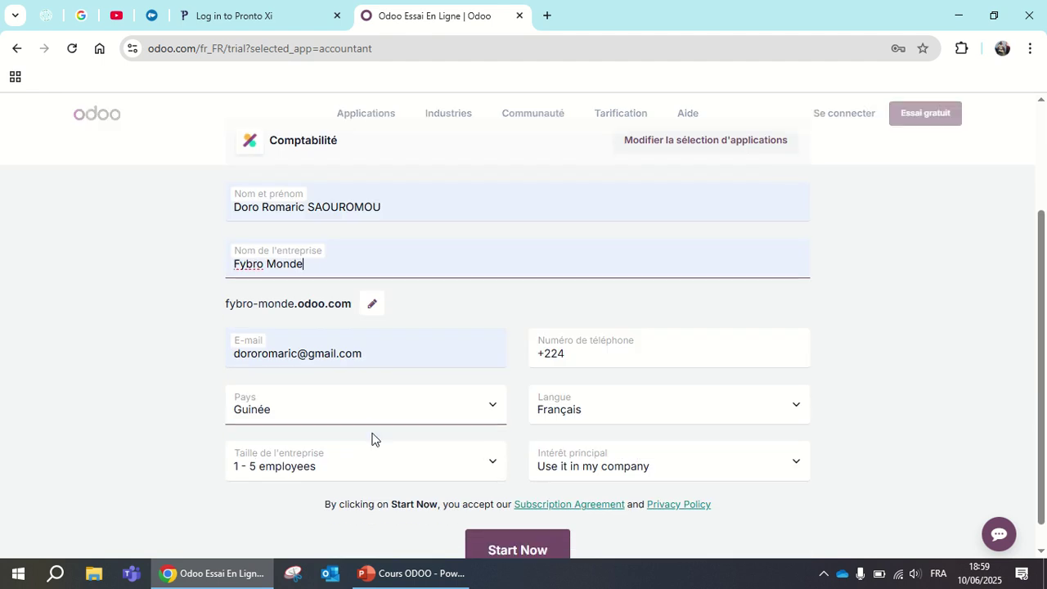
click(550, 350)
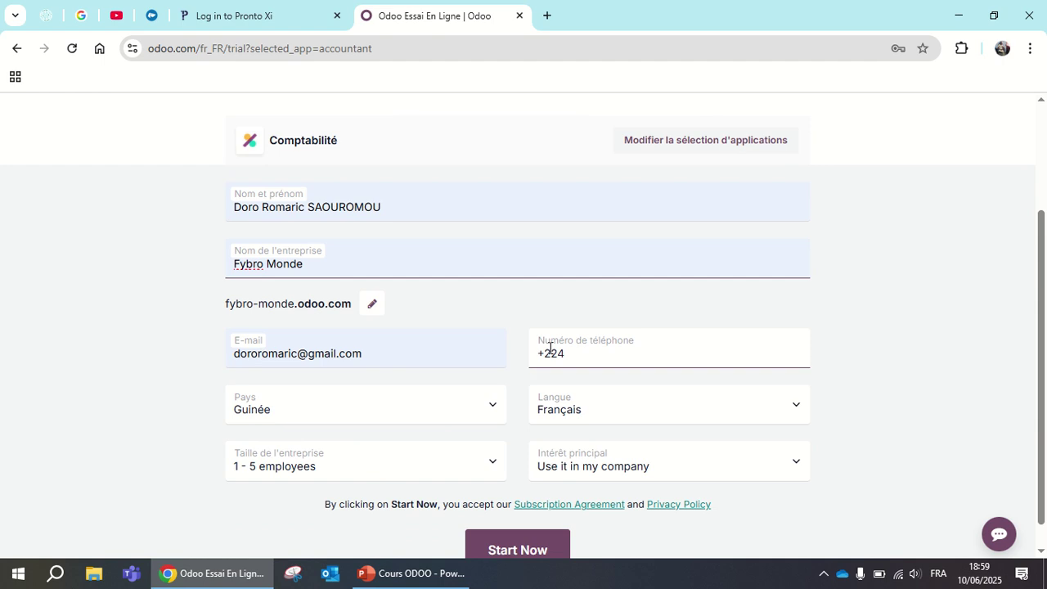
click(589, 357)
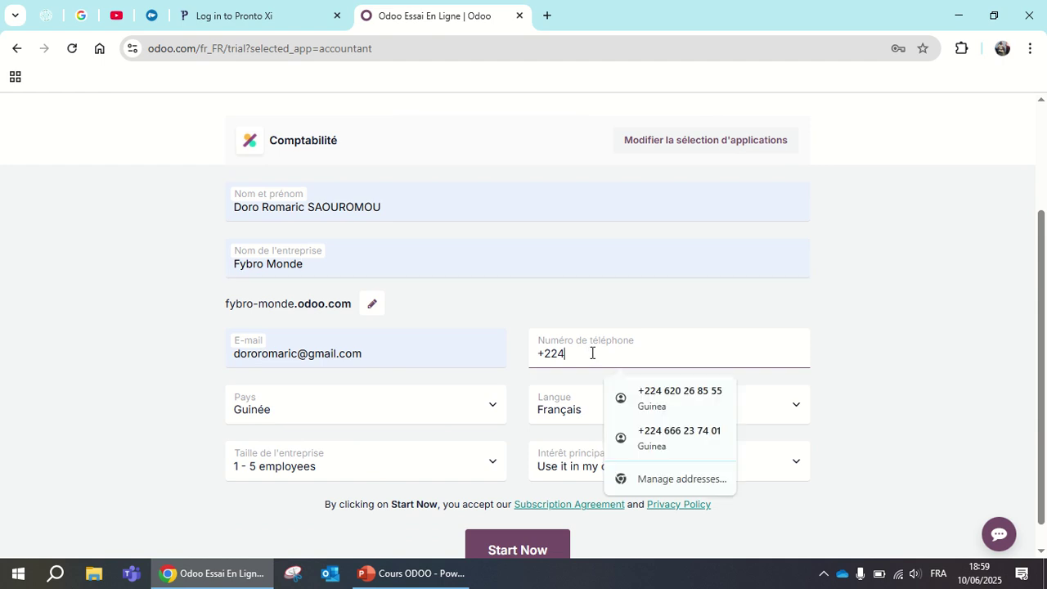
click(660, 399)
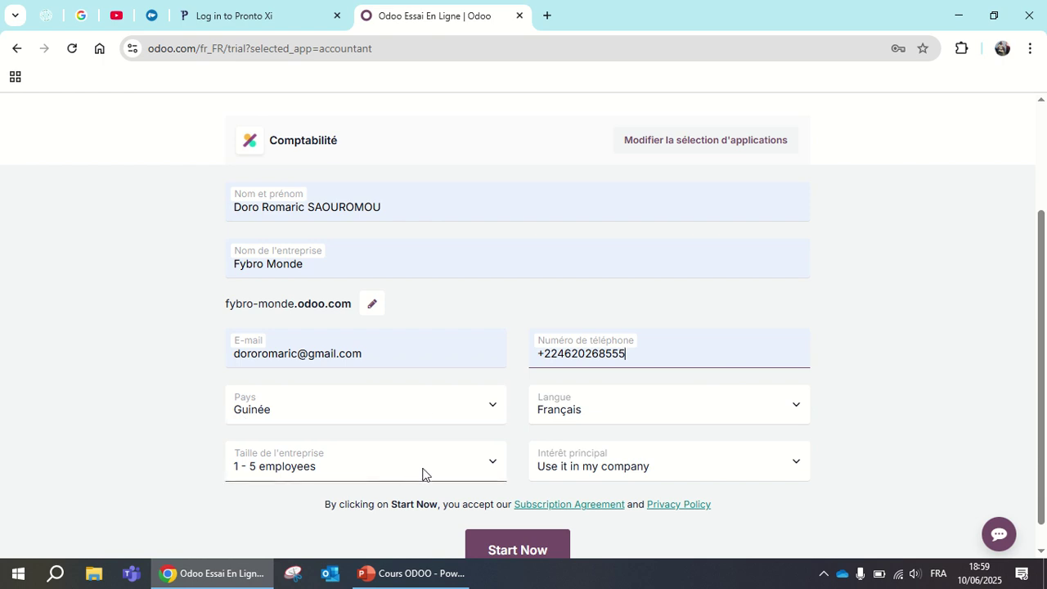
- Submit the trial form with a company size of 1 - 5 employees and "I am a student" as the main interest
click(356, 469)
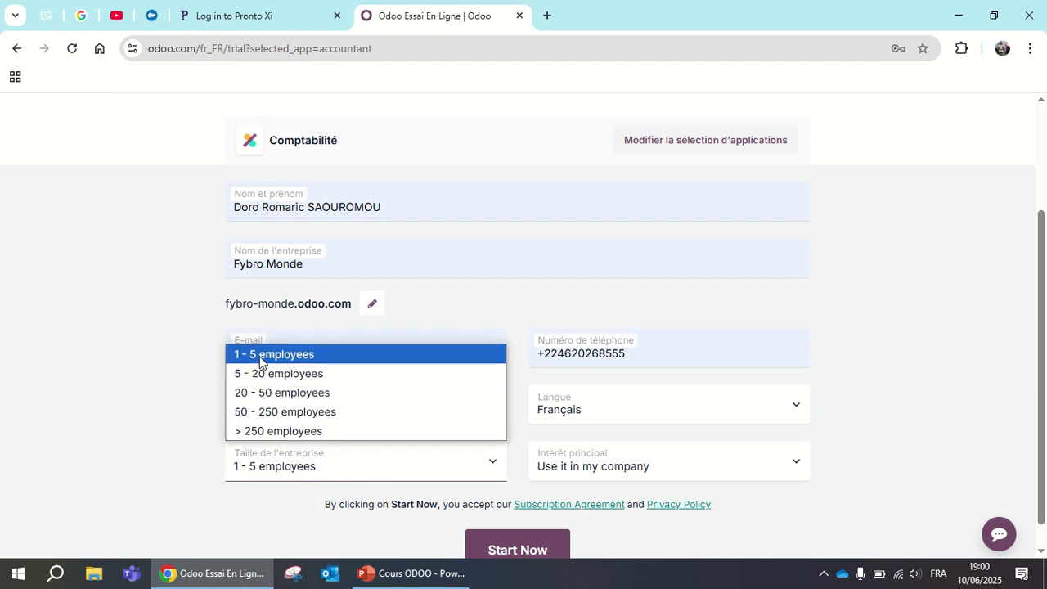
click(324, 357)
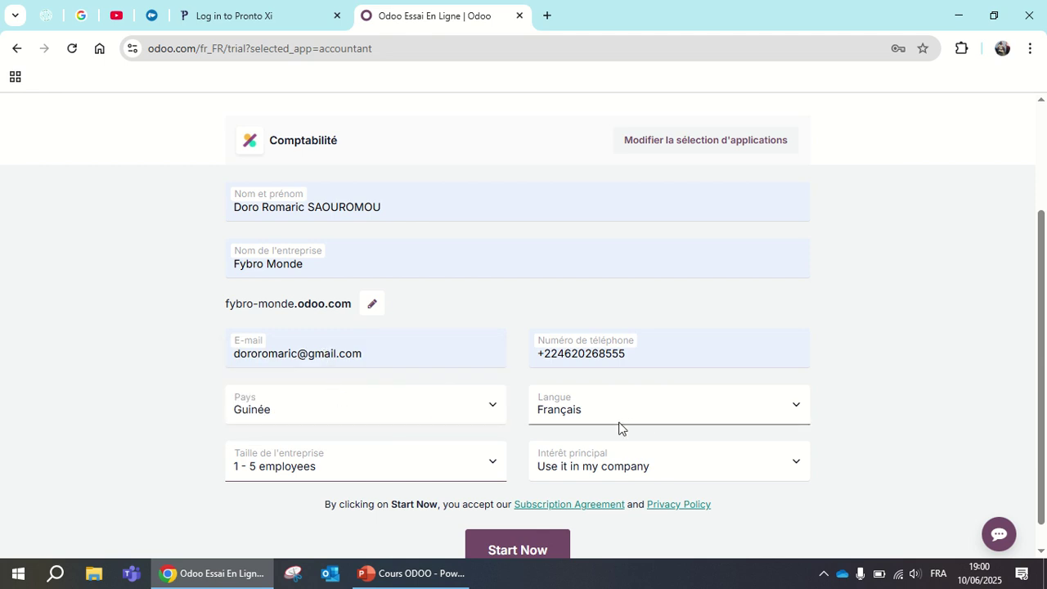
click(780, 466)
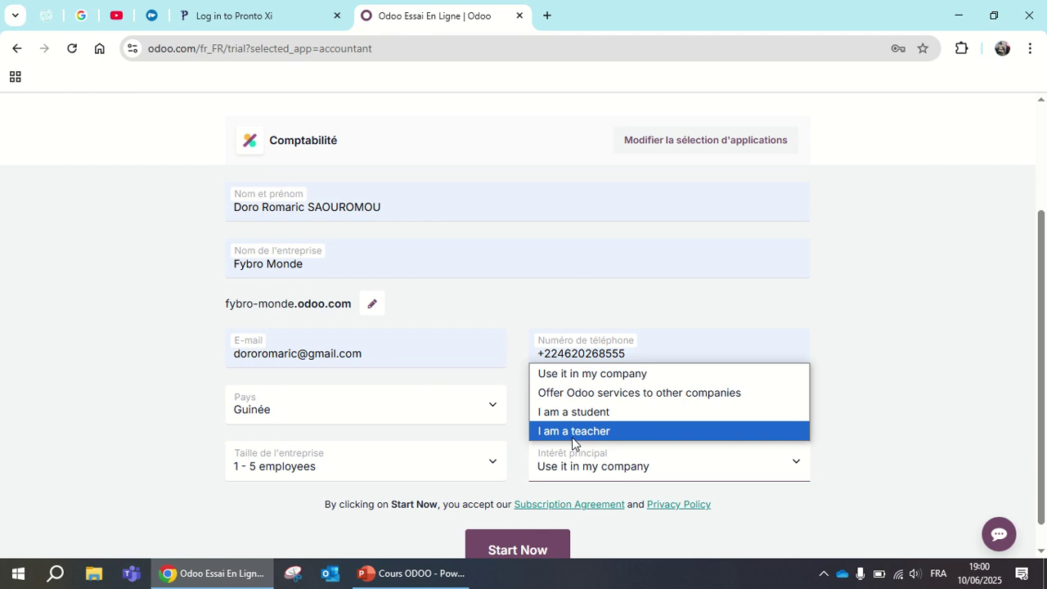
click(613, 413)
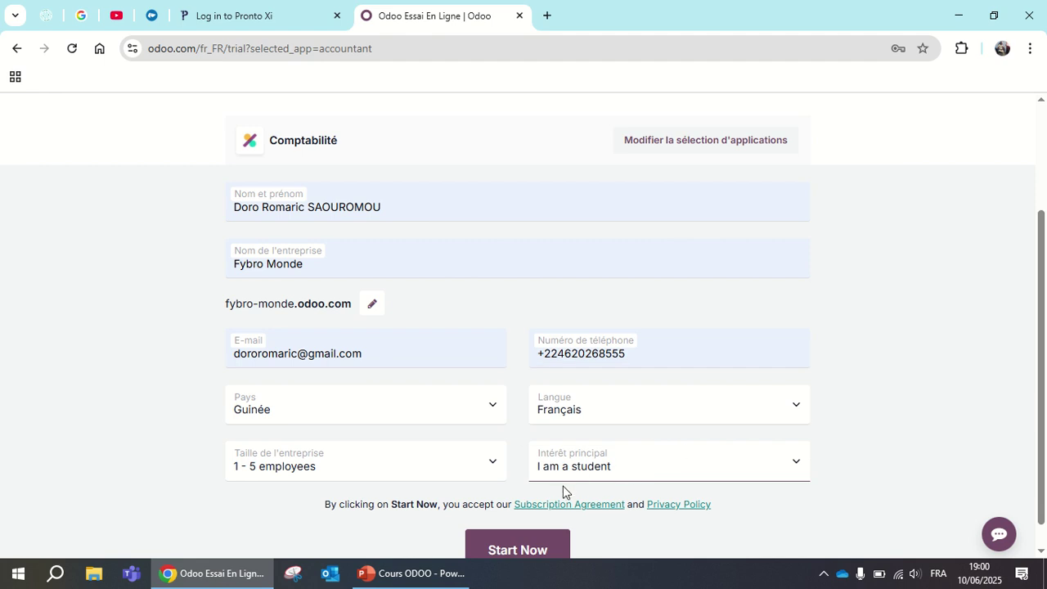
scroll(562, 490, down, 1)
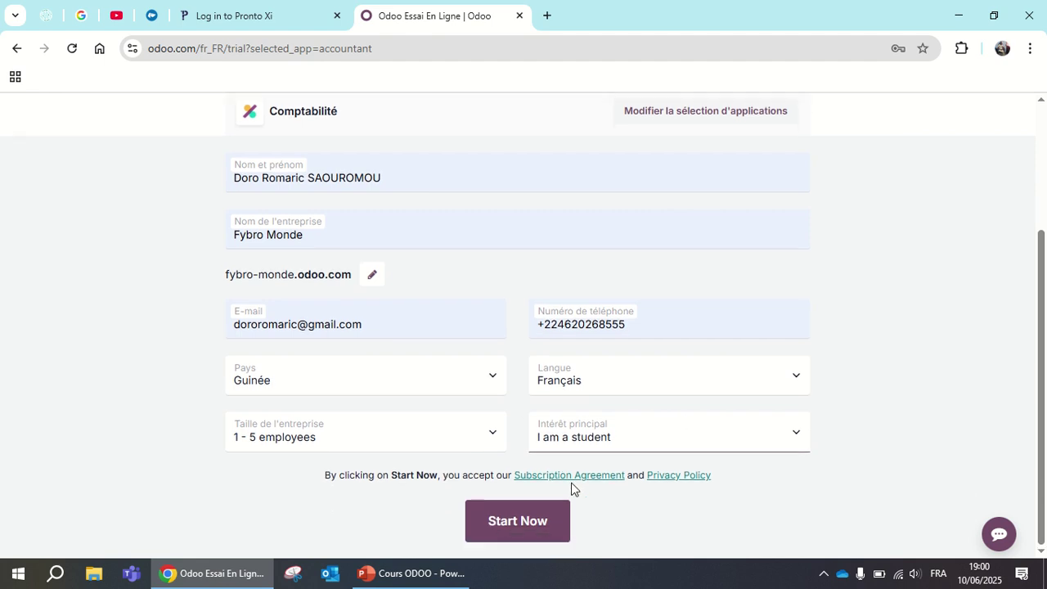
click(533, 533)
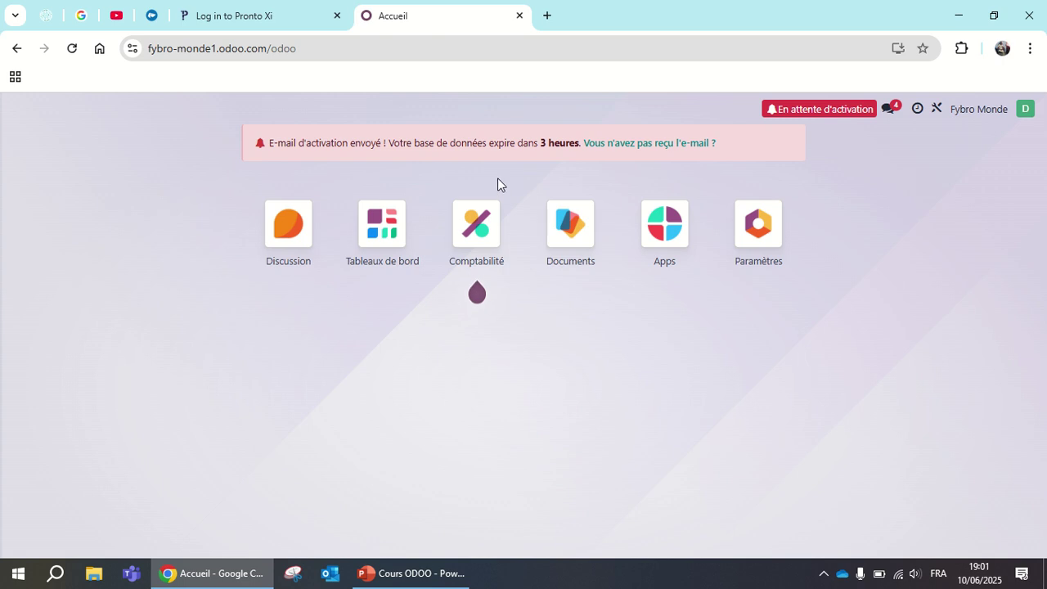
- Open Gmail alongside the Odoo page and follow the activation link for fybro-monde1.odoo.com in the Odoo Online message
click(546, 15)
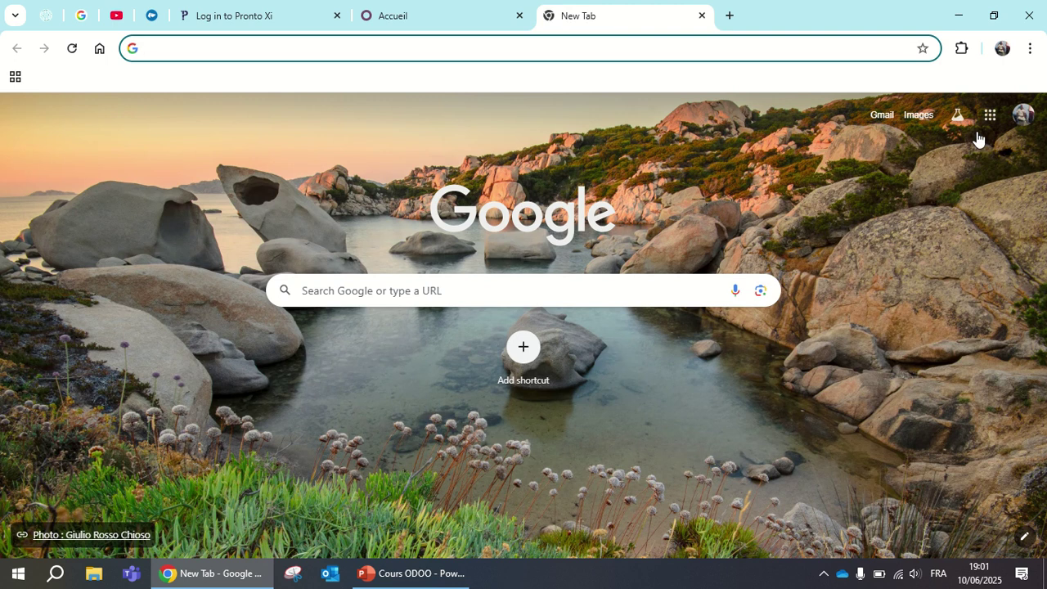
click(879, 121)
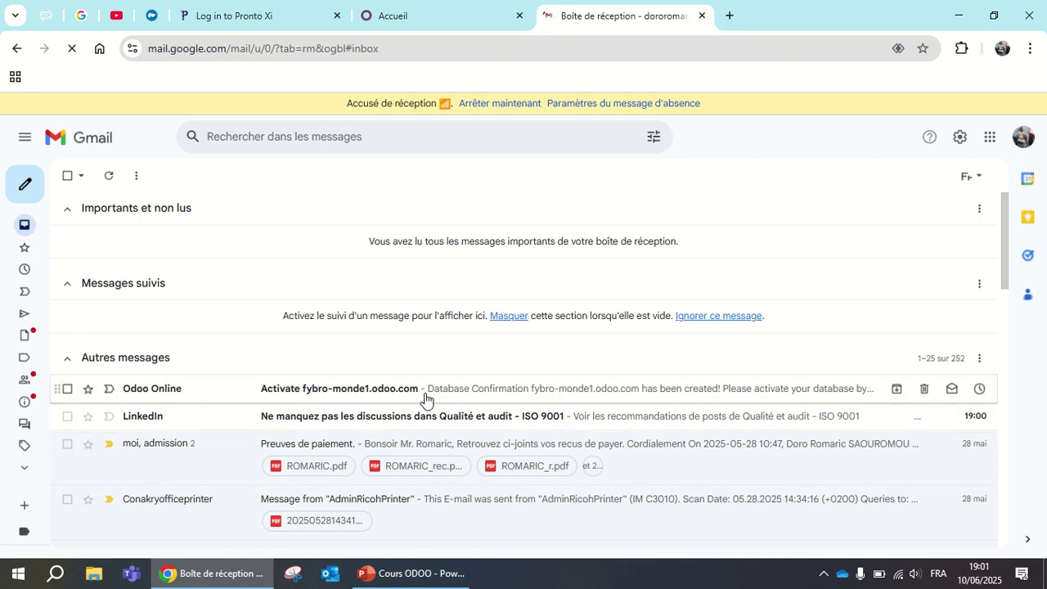
click(375, 393)
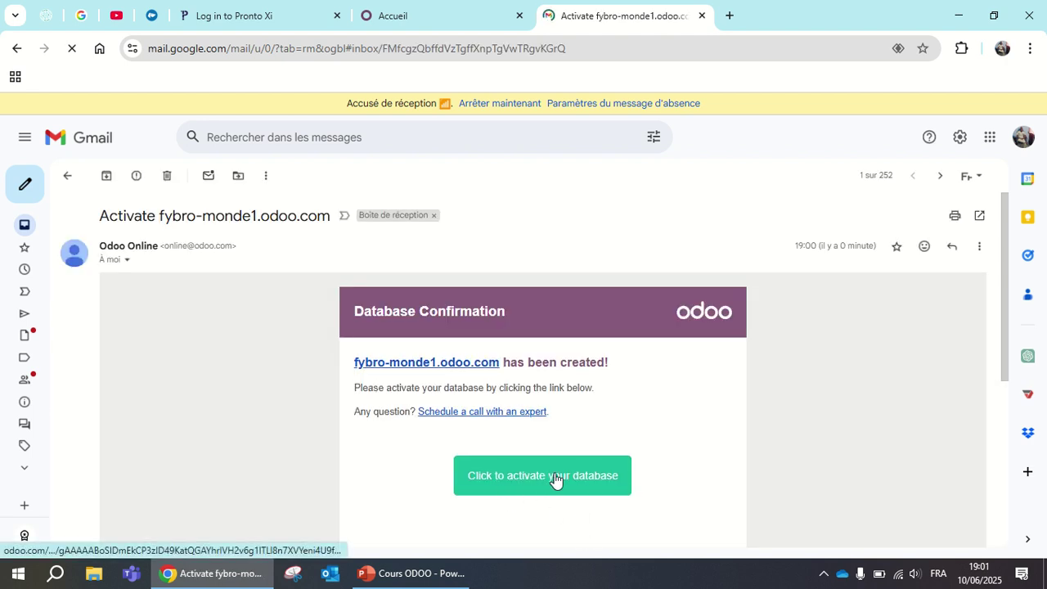
click(523, 485)
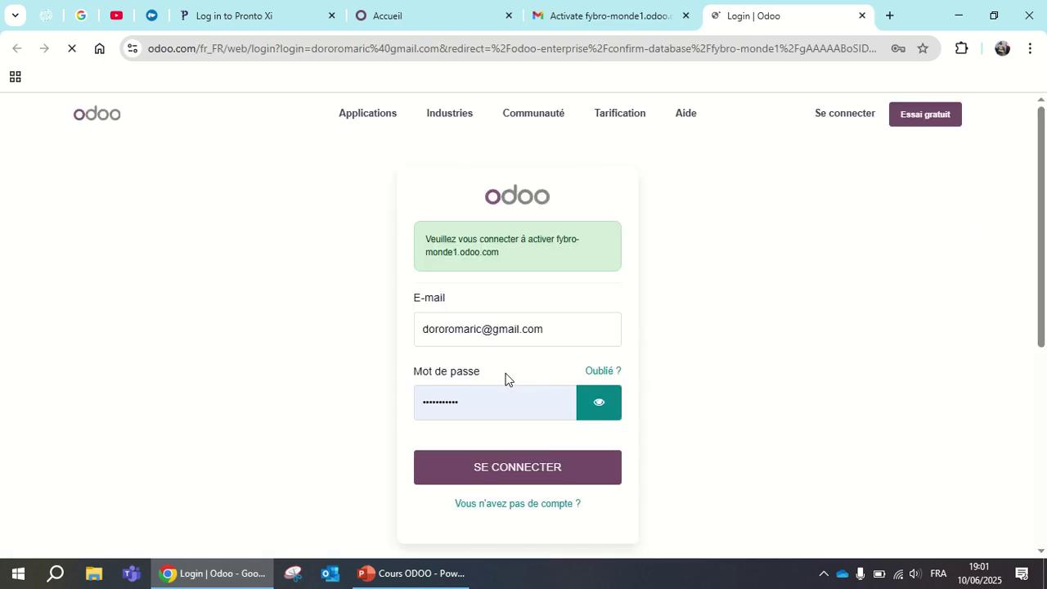
- Sign in to Odoo with the prefilled credentials, completing the human verification check
click(482, 467)
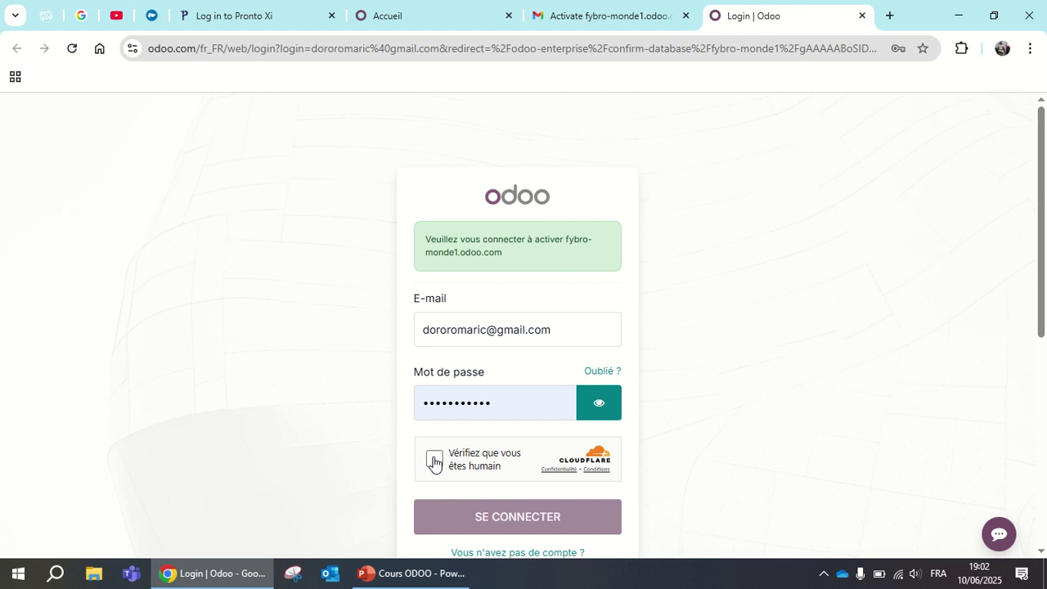
click(433, 460)
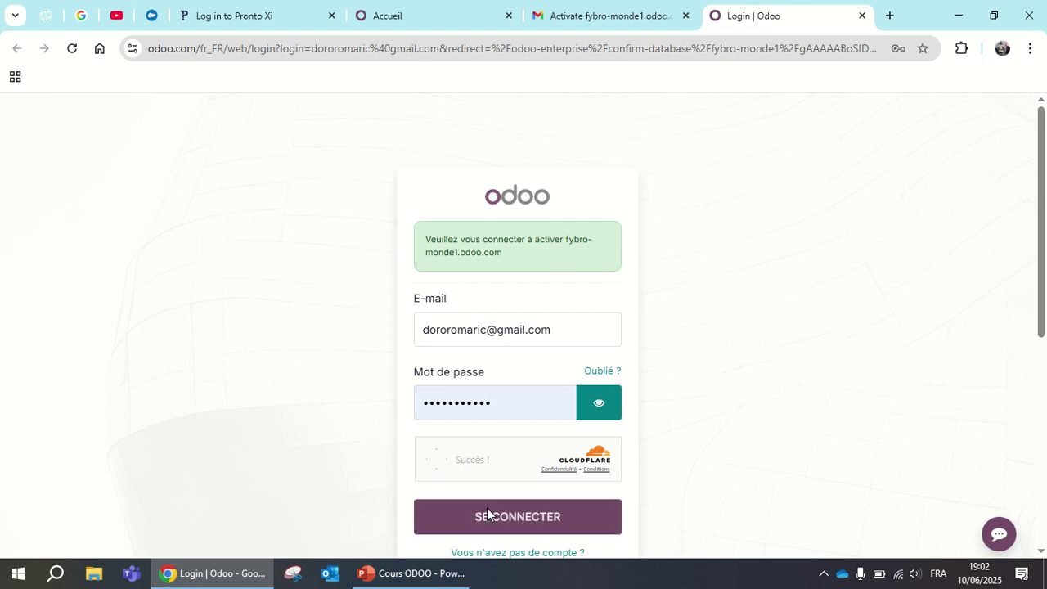
click(489, 515)
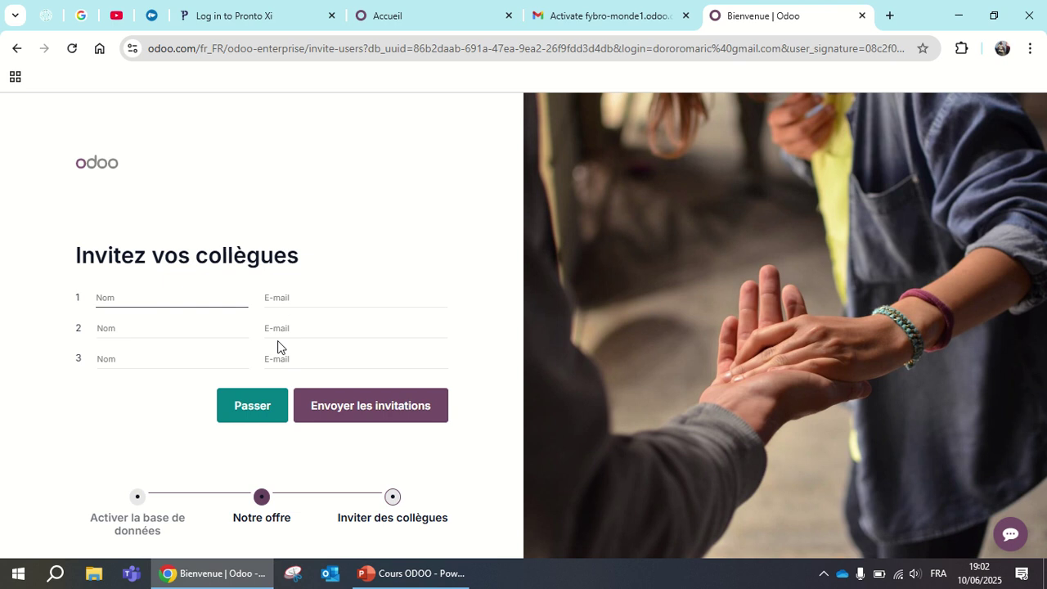
- Skip inviting colleagues and go to the activated fybro-monde1.odoo.com database
click(255, 415)
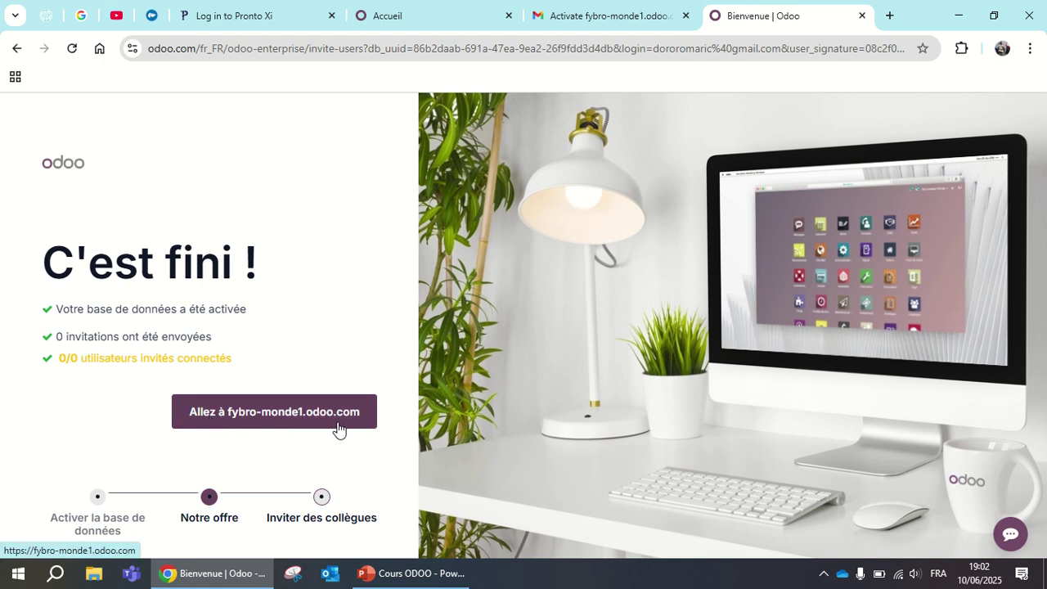
click(239, 423)
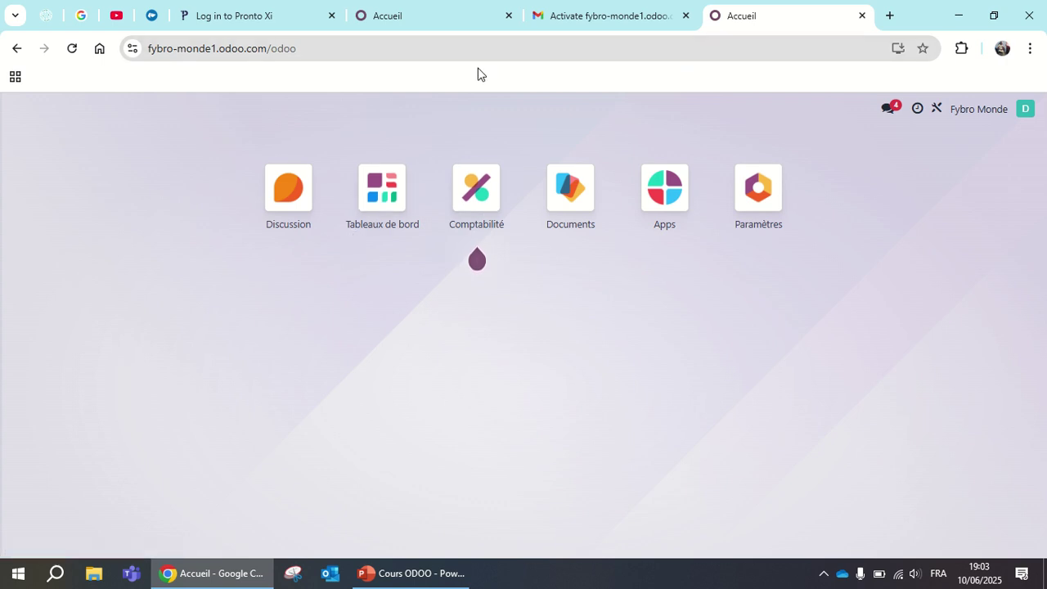
- Install Odoo as a desktop application pinned to the taskbar, and maximize its window
click(1025, 110)
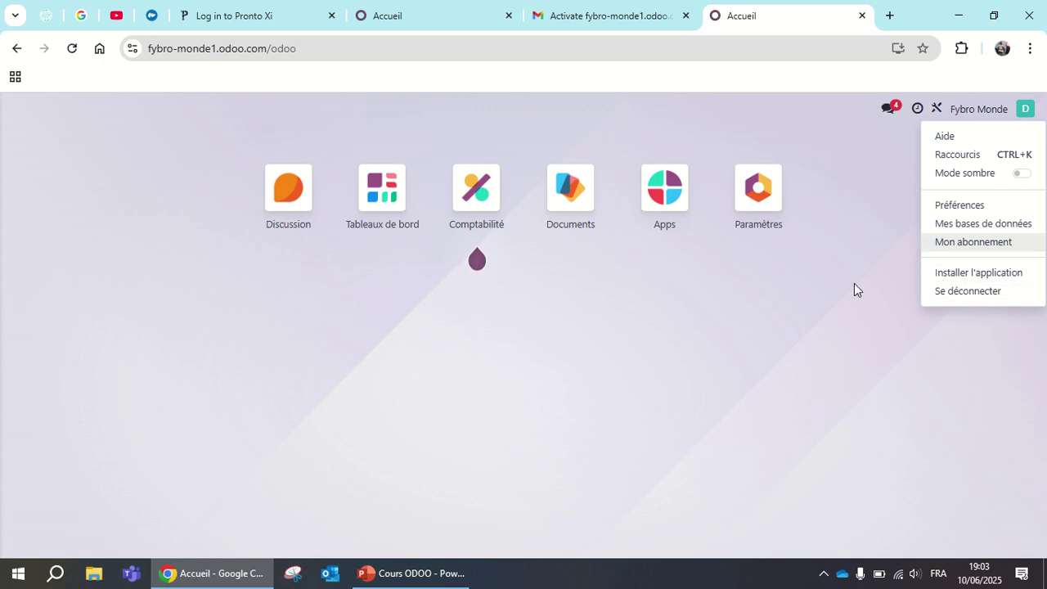
click(984, 275)
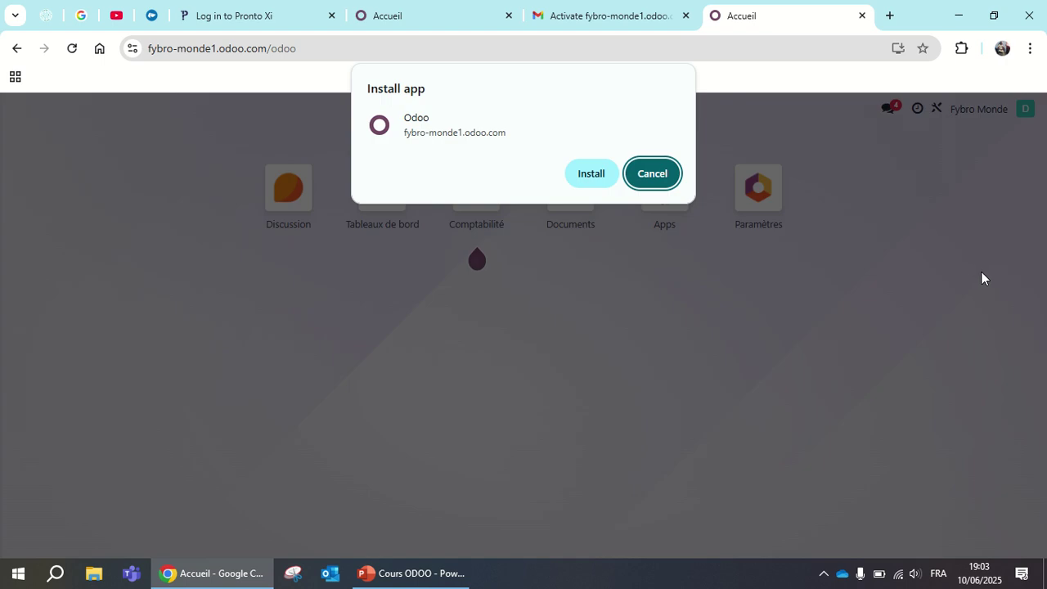
click(589, 174)
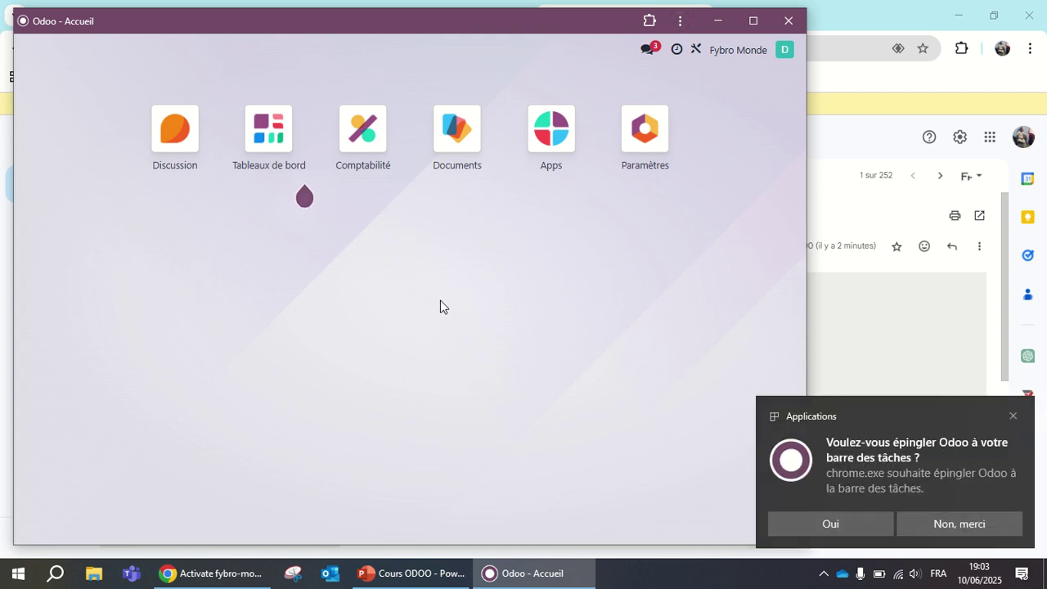
click(843, 525)
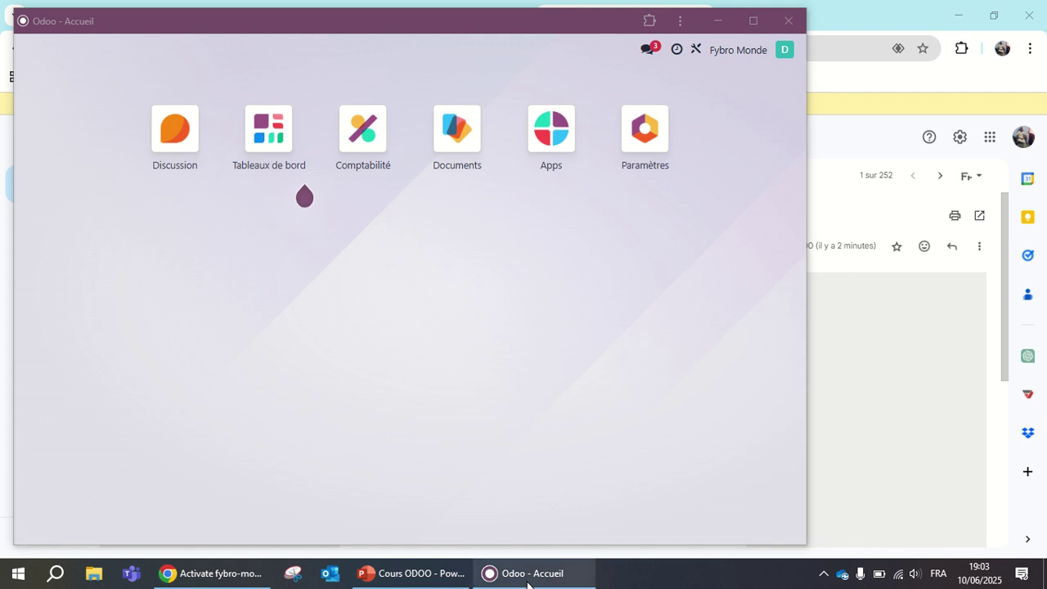
mouse_move(537, 584)
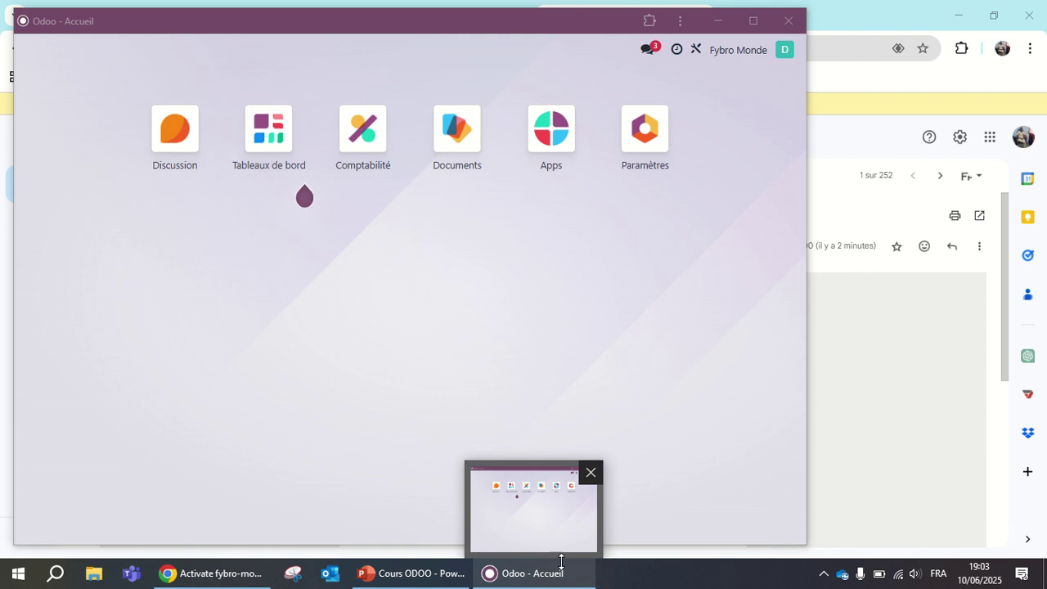
click(753, 21)
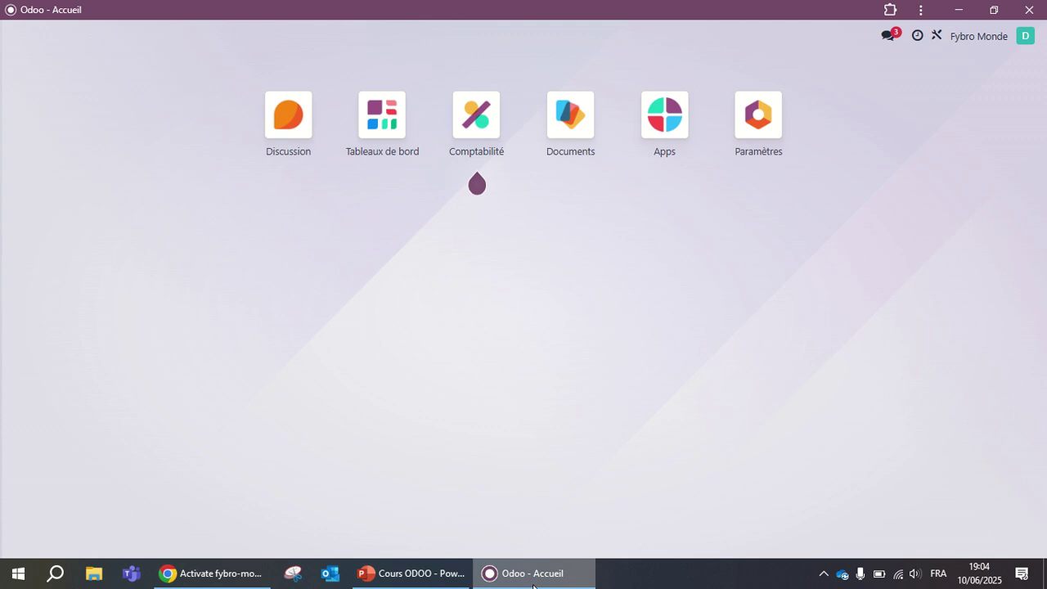
- Look at the Gmail activation message and the PowerPoint training programme slide, returning to the Odoo app after each
click(228, 579)
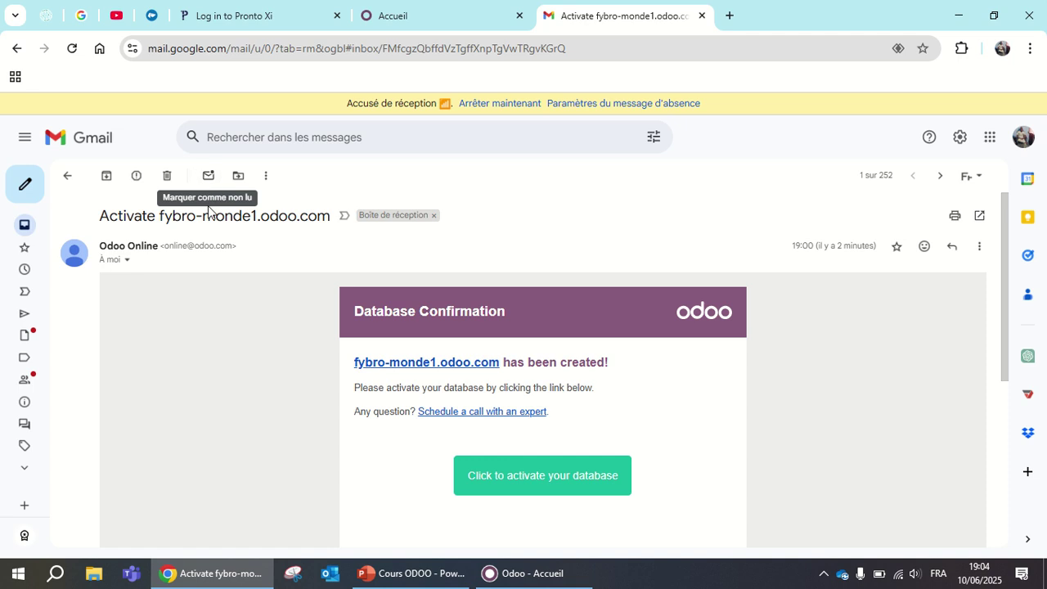
click(537, 577)
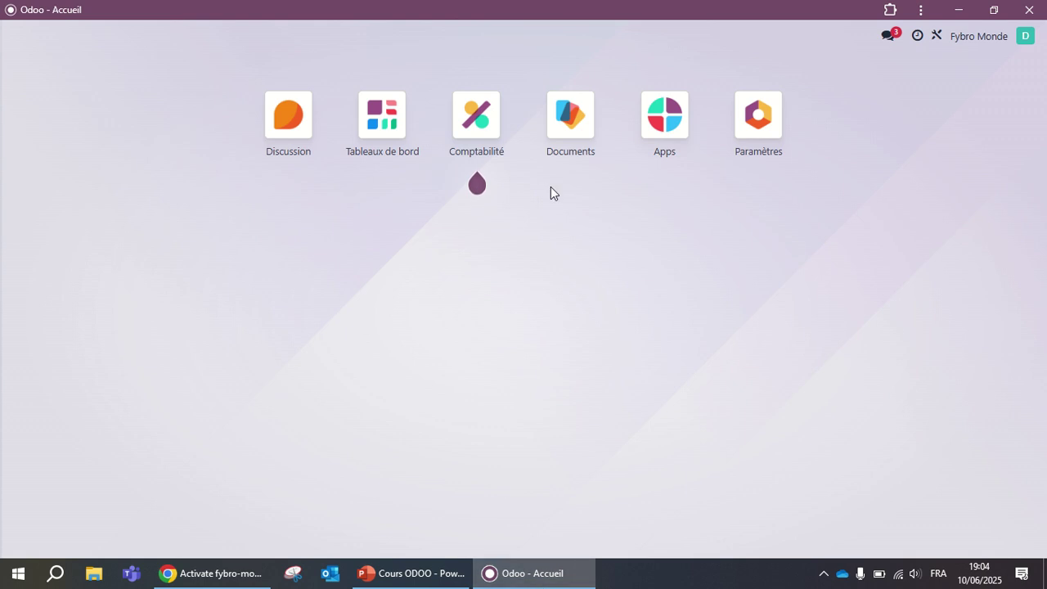
click(412, 573)
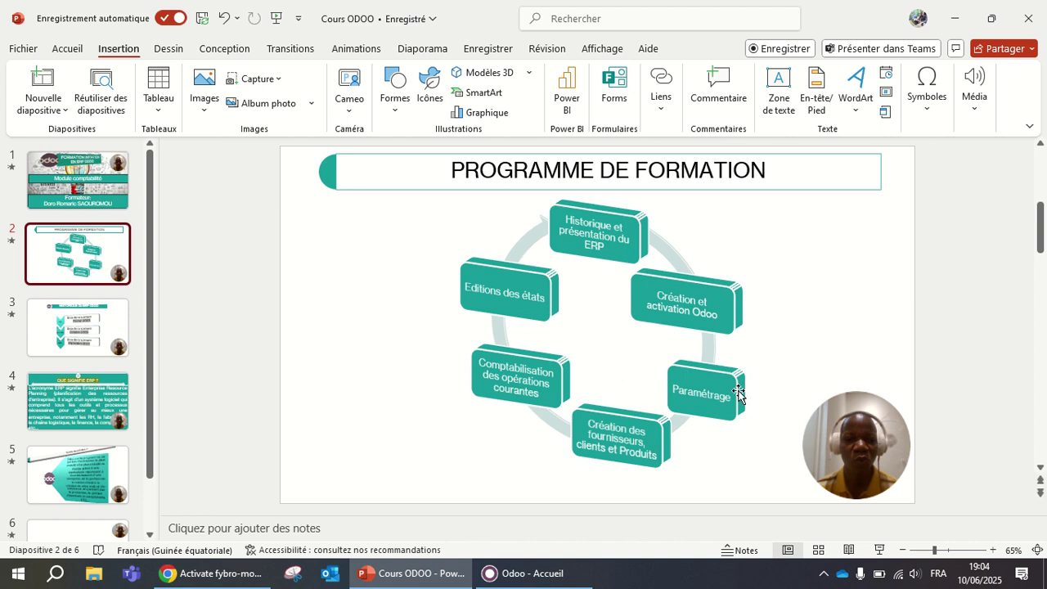
click(506, 577)
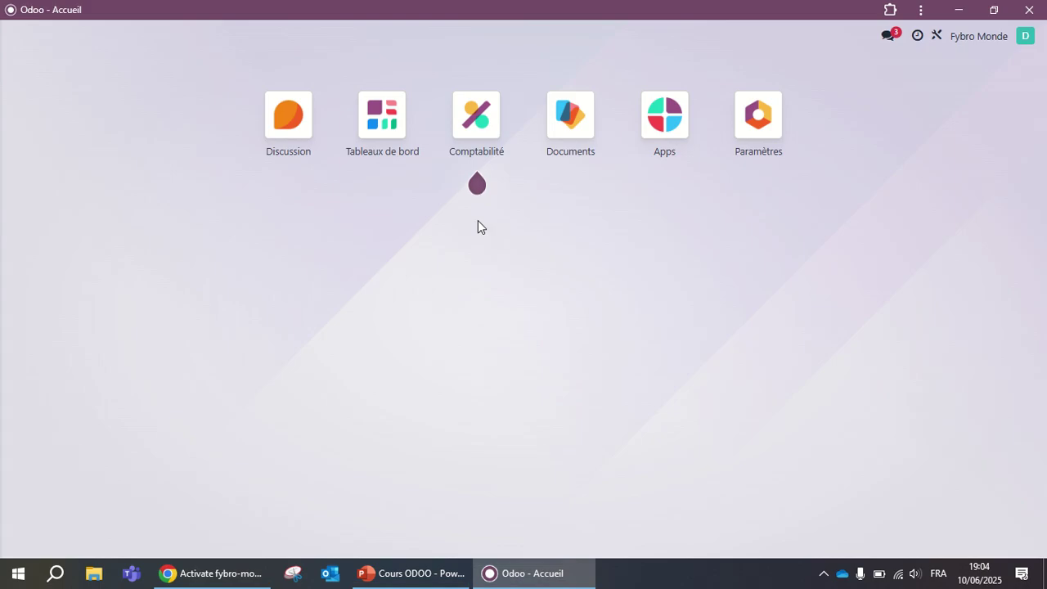
- Open the Comptabilité app from the Odoo home screen
click(481, 125)
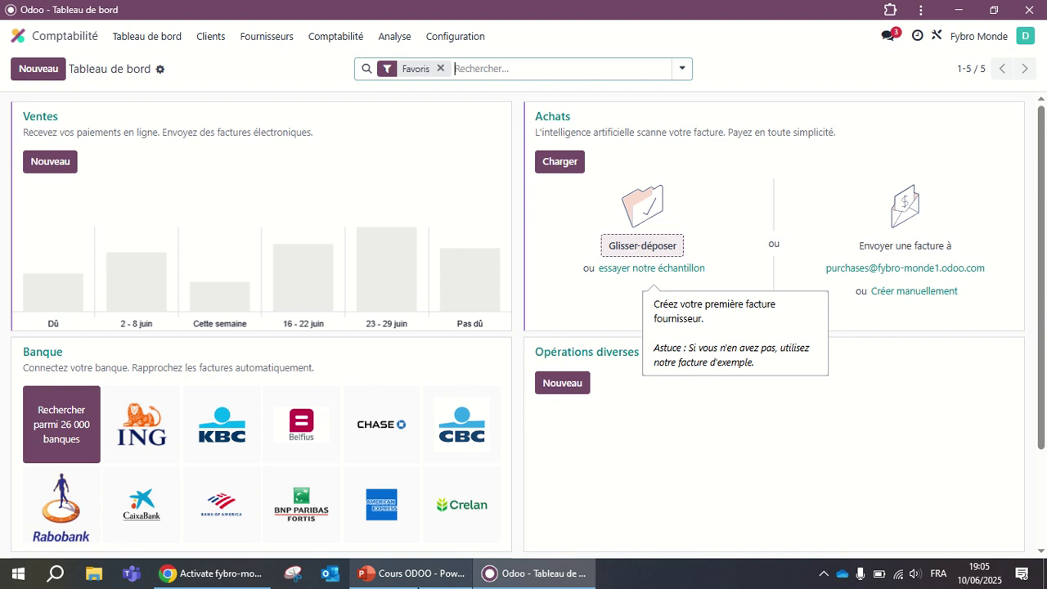
mouse_move(417, 587)
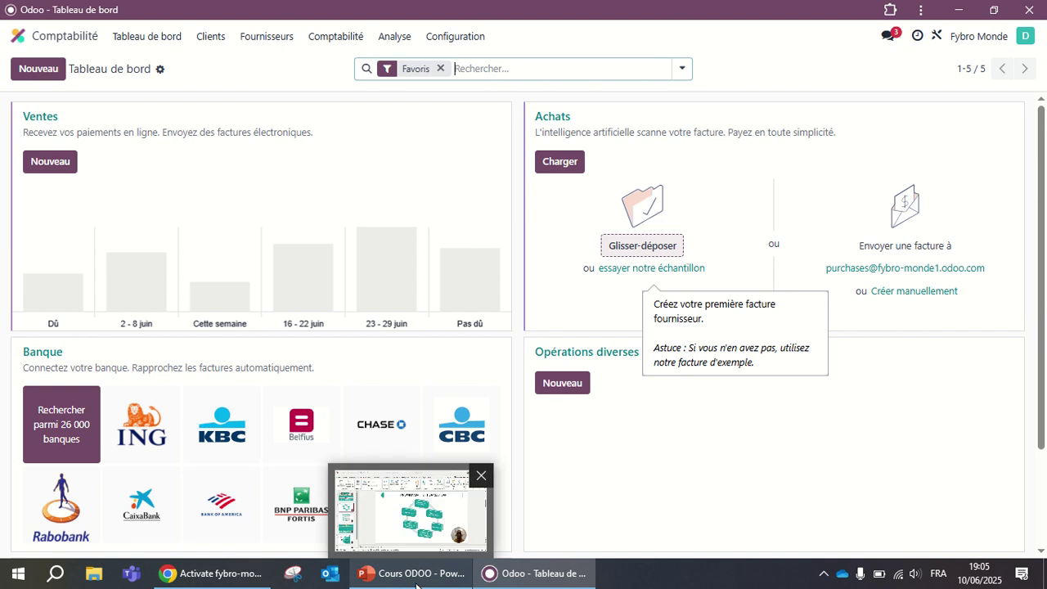
mouse_move(540, 5)
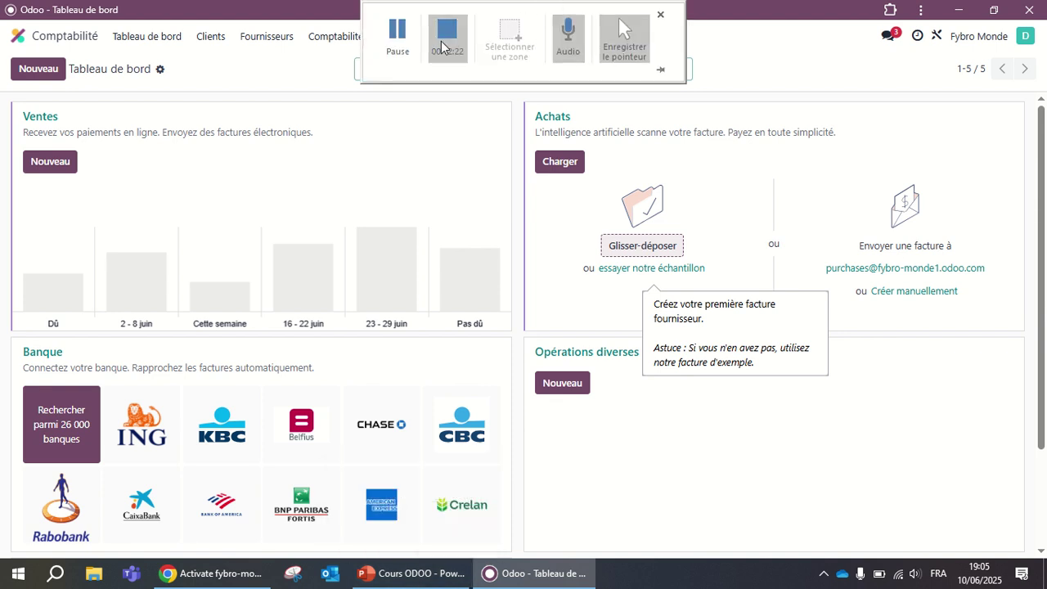